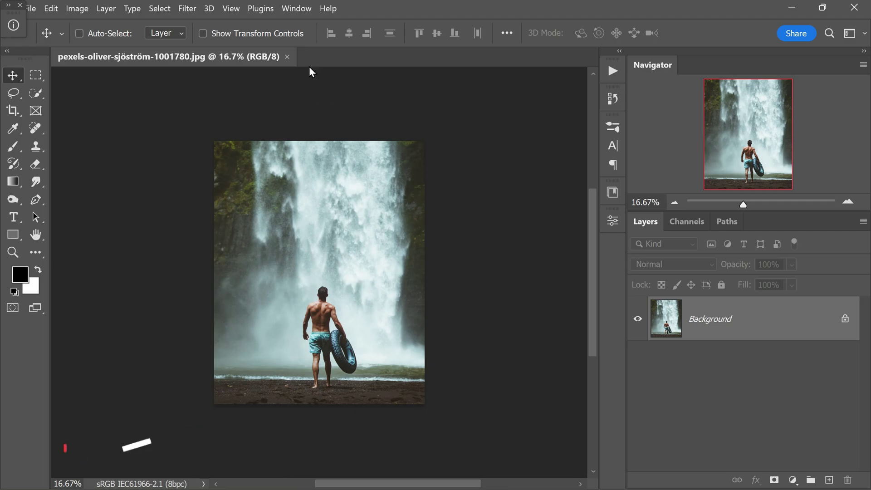
Step: Show the Timeline and load the "Animate Photos [PSDESIRE Exclusive]" action file
{"action": "left_click", "coordinate": [301, 12]}
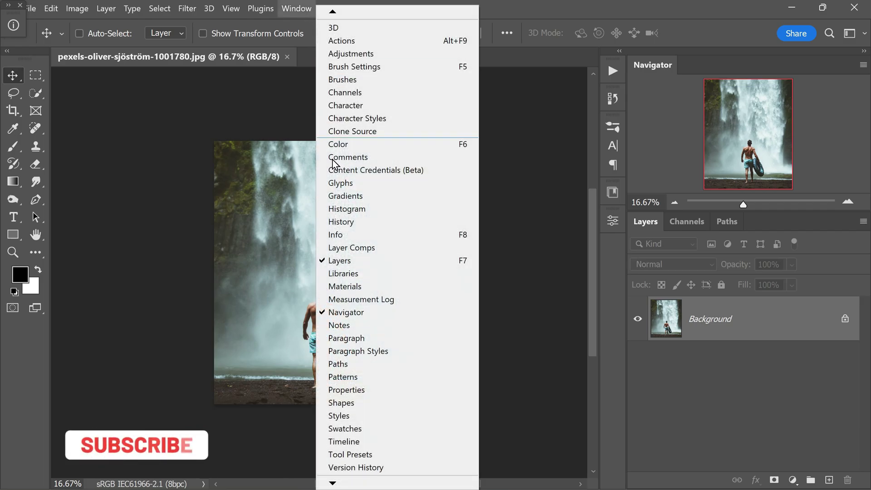
{"action": "left_click", "coordinate": [400, 440]}
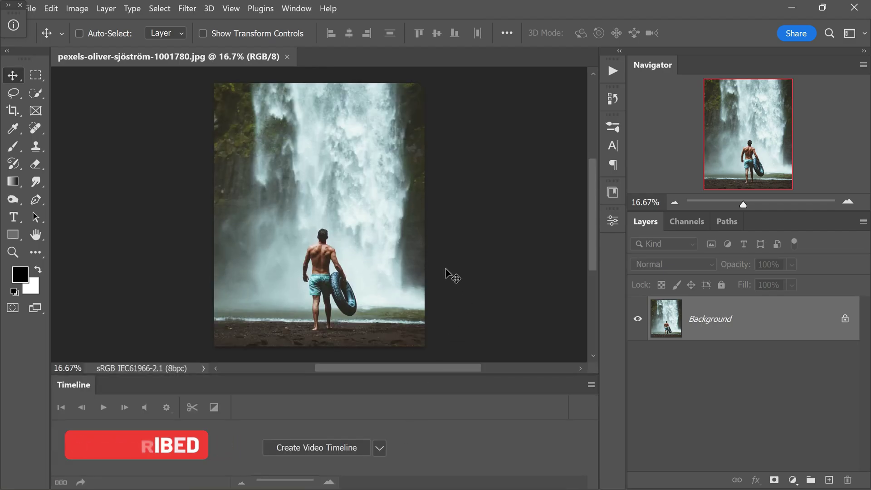
{"action": "left_click", "coordinate": [613, 71]}
{"action": "left_click", "coordinate": [591, 68]}
{"action": "left_click", "coordinate": [673, 306]}
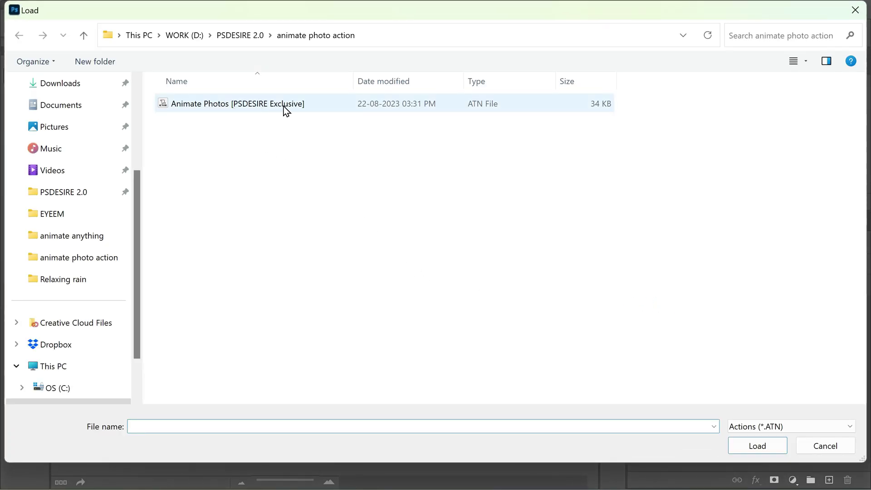
{"action": "left_click", "coordinate": [293, 109]}
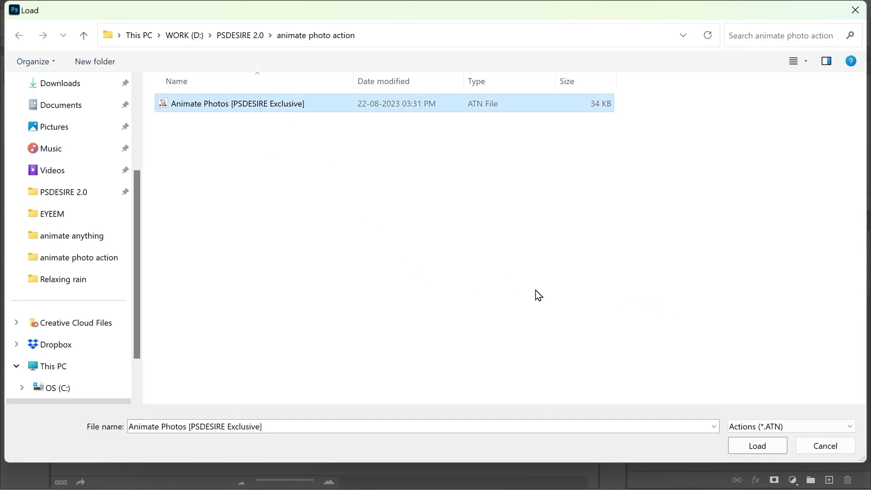
{"action": "left_click", "coordinate": [732, 439]}
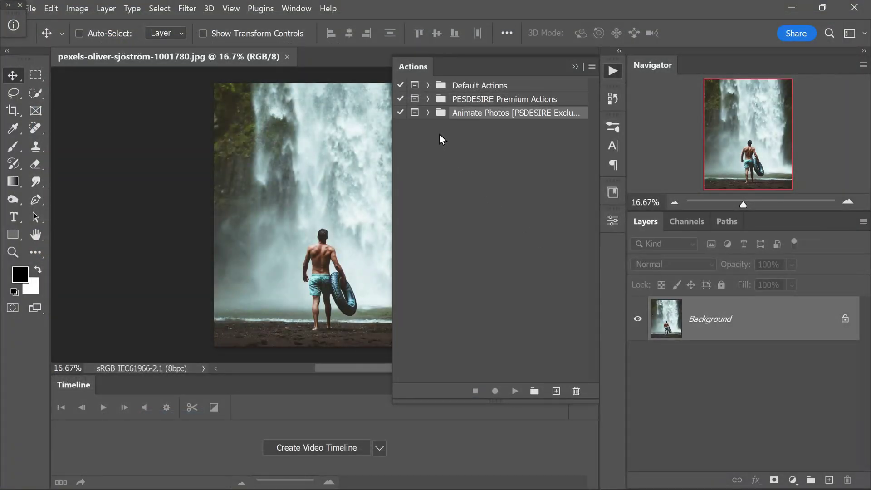
Step: Expand the Animate Photos action set and look through its Fast, Medium and Slow CUSTOM Direction actions
{"action": "left_click", "coordinate": [427, 113]}
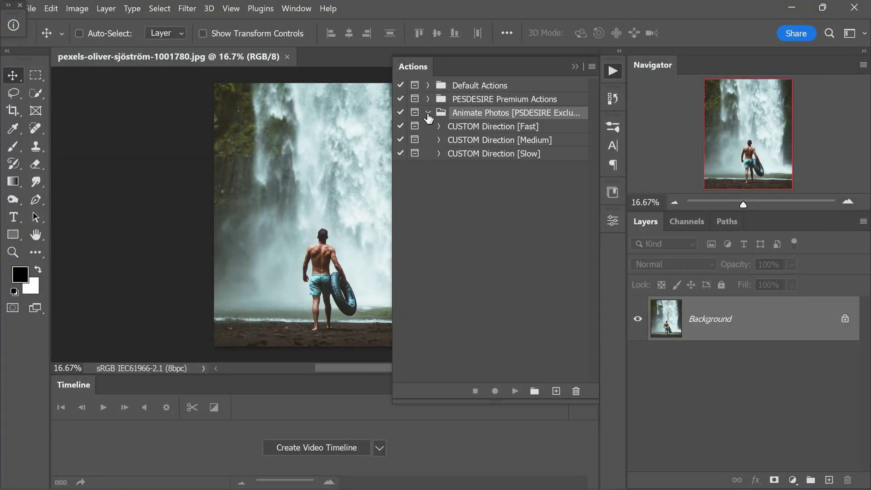
{"action": "left_click", "coordinate": [539, 141]}
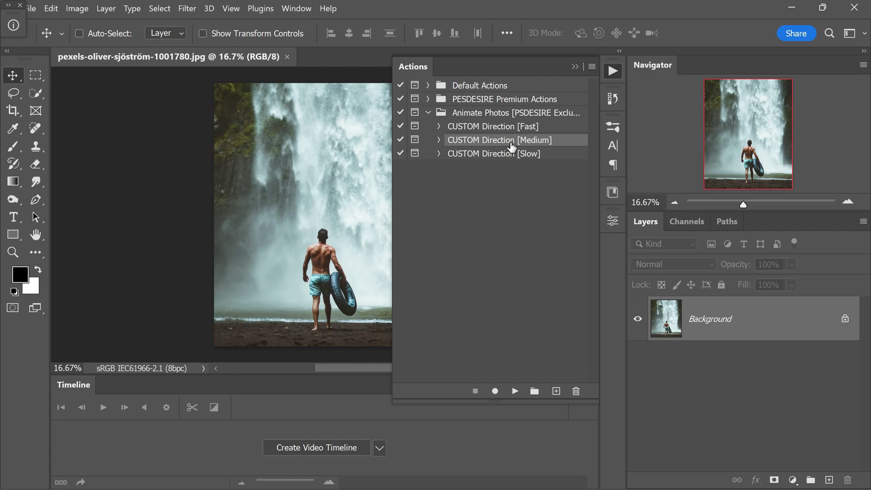
{"action": "left_click", "coordinate": [526, 129]}
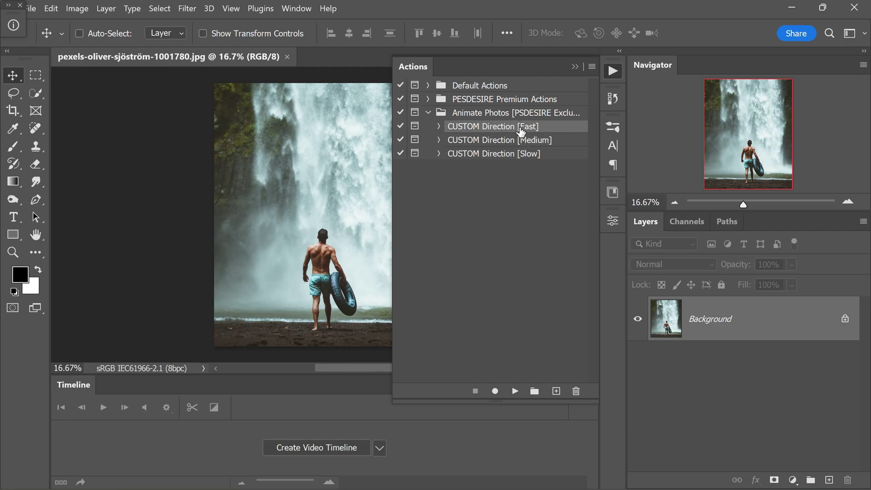
{"action": "left_click", "coordinate": [528, 156]}
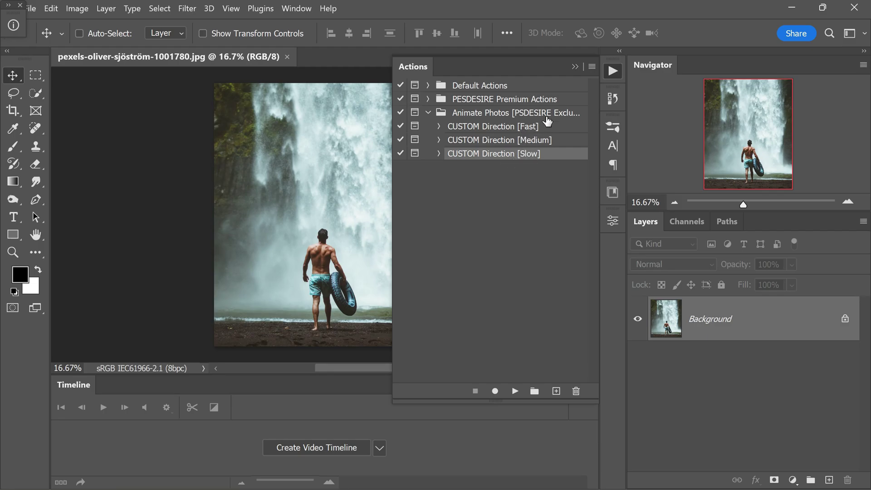
{"action": "left_click", "coordinate": [574, 67]}
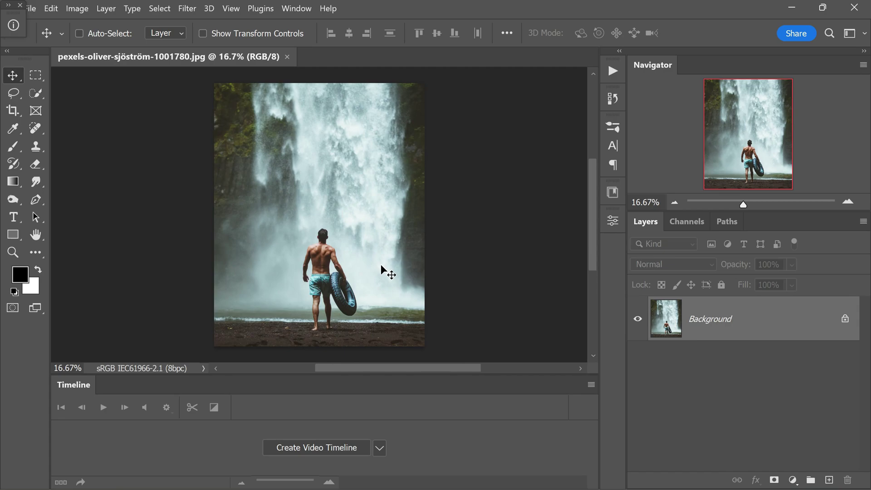
Step: Paint a quick mask over the waterfall, mist and man with the Brush, and convert it into a selection
{"action": "left_click", "coordinate": [14, 309]}
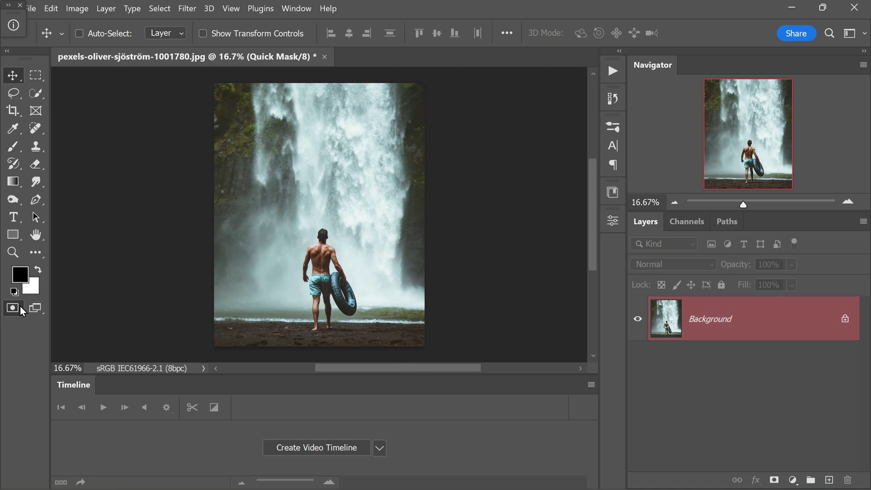
{"action": "left_click", "coordinate": [14, 148]}
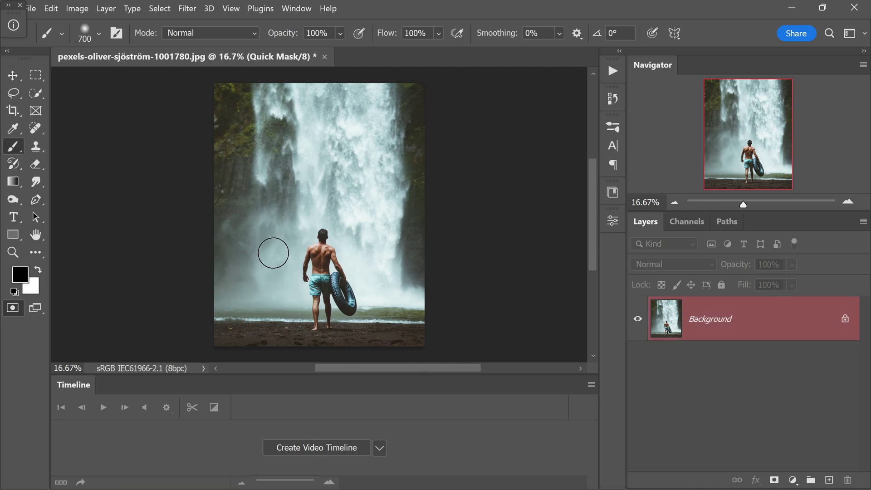
{"action": "left_click_drag", "start_coordinate": [267, 93], "coordinate": [273, 102]}
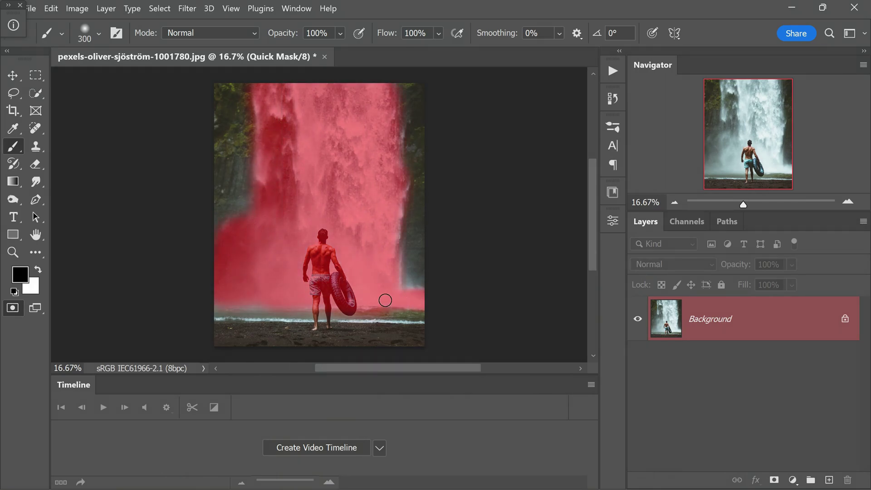
{"action": "left_click_drag", "start_coordinate": [341, 305], "coordinate": [200, 305]}
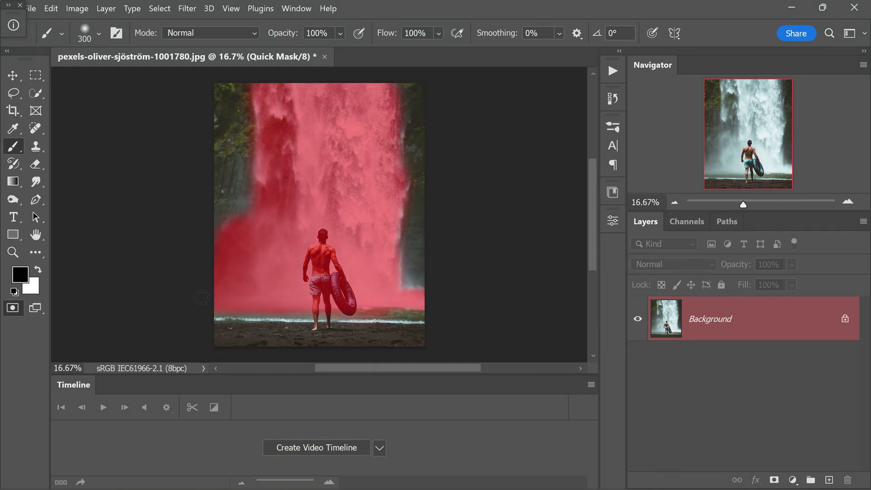
{"action": "left_click", "coordinate": [13, 308]}
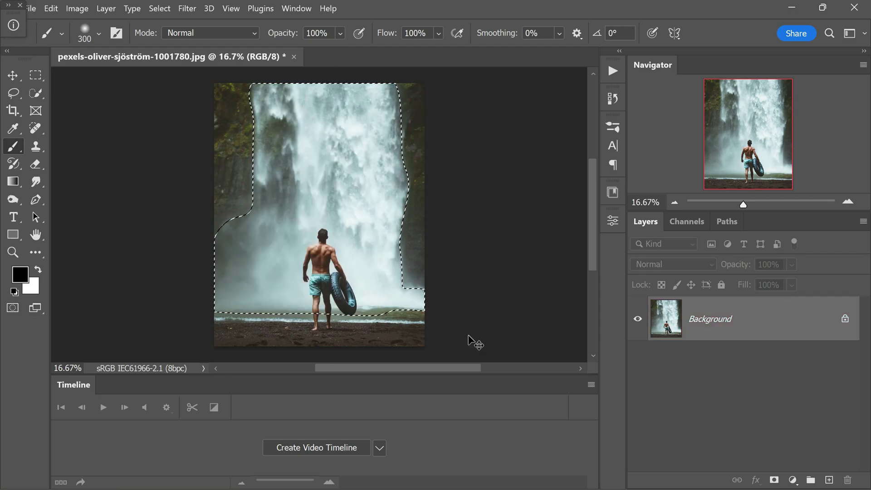
Step: Copy the selected waterfall area to a new layer and name it "subject"
{"action": "key", "text": "ctrl+j"}
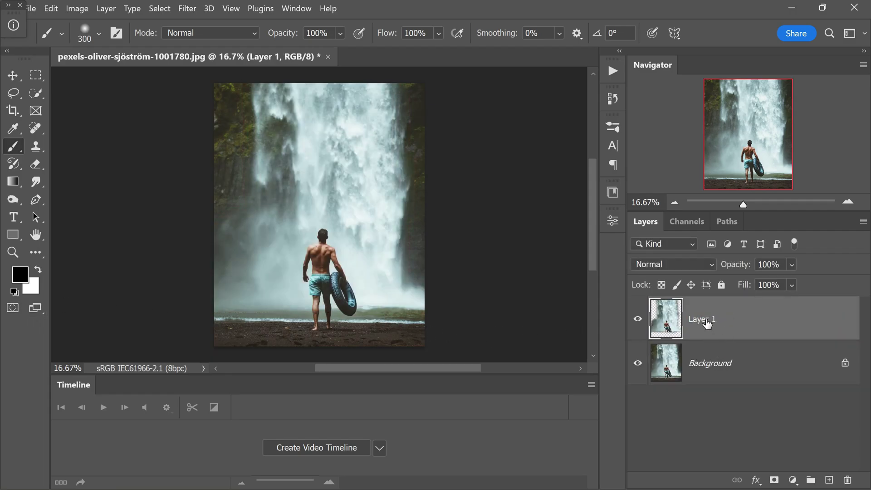
{"action": "double_click", "coordinate": [706, 320]}
{"action": "type", "text": "s"}
{"action": "key", "text": "Return"}
Step: Run the CUSTOM Direction [Medium] action on the subject layer and continue to its Free Transform stage
{"action": "left_click", "coordinate": [608, 80]}
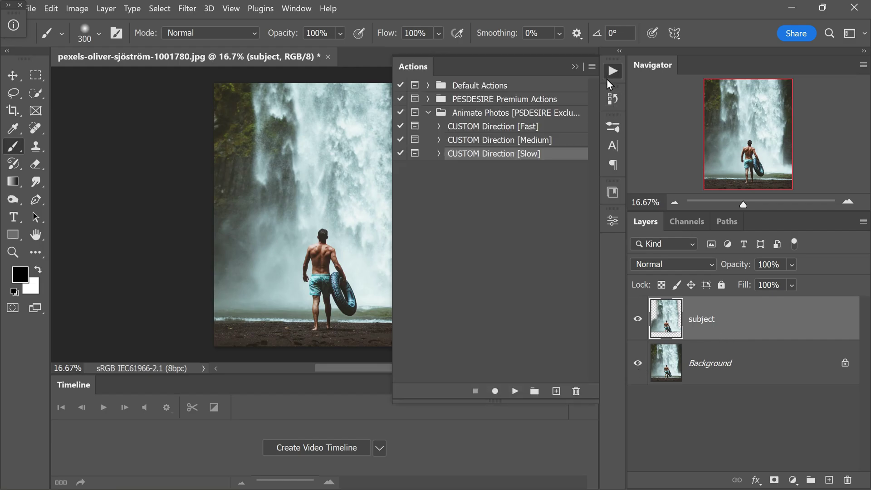
{"action": "left_click", "coordinate": [513, 141]}
{"action": "left_click", "coordinate": [516, 391]}
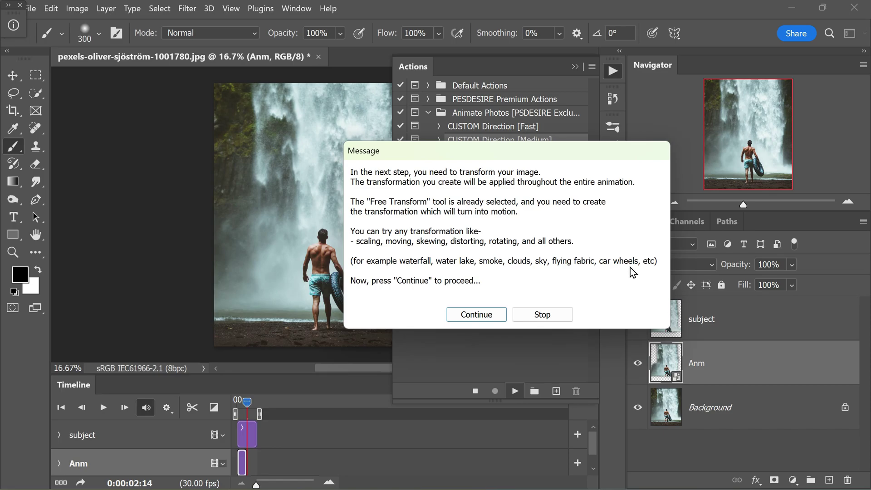
{"action": "left_click", "coordinate": [476, 313]}
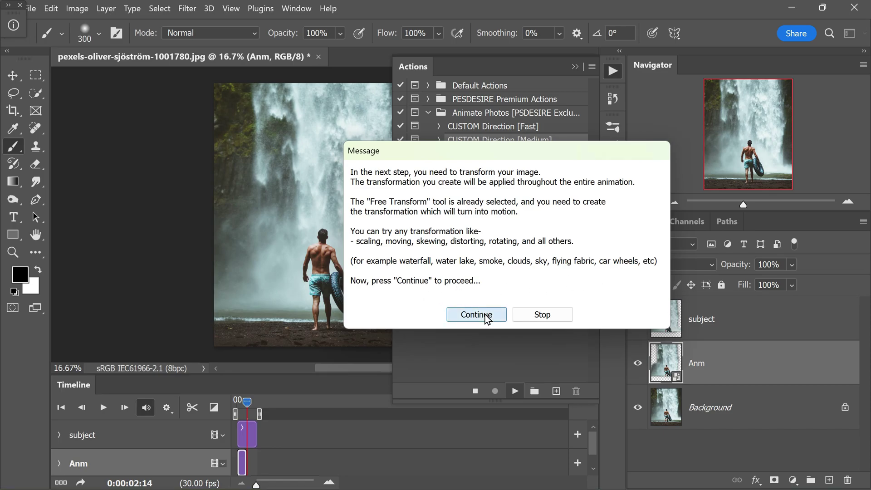
{"action": "left_click", "coordinate": [575, 68]}
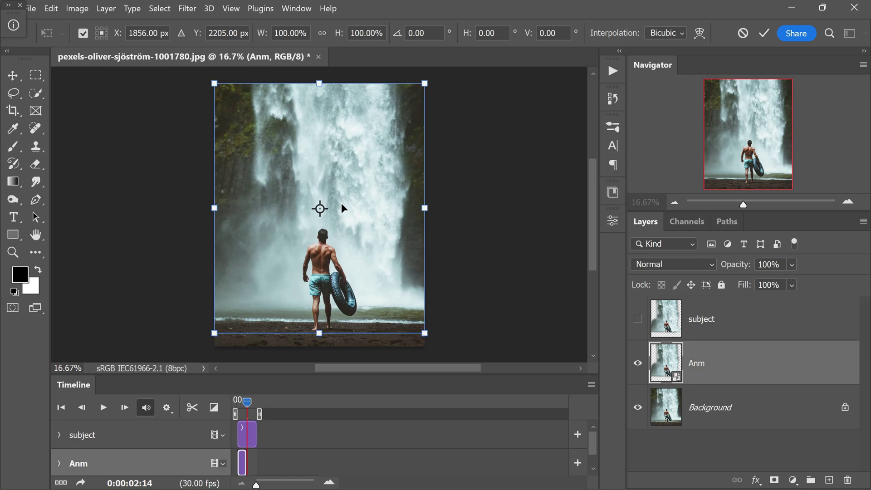
Step: Stretch the Anm layer downward to about 145% height, apply the transform and finish the action
{"action": "scroll", "coordinate": [353, 154], "scroll_direction": "down", "scroll_amount": 2}
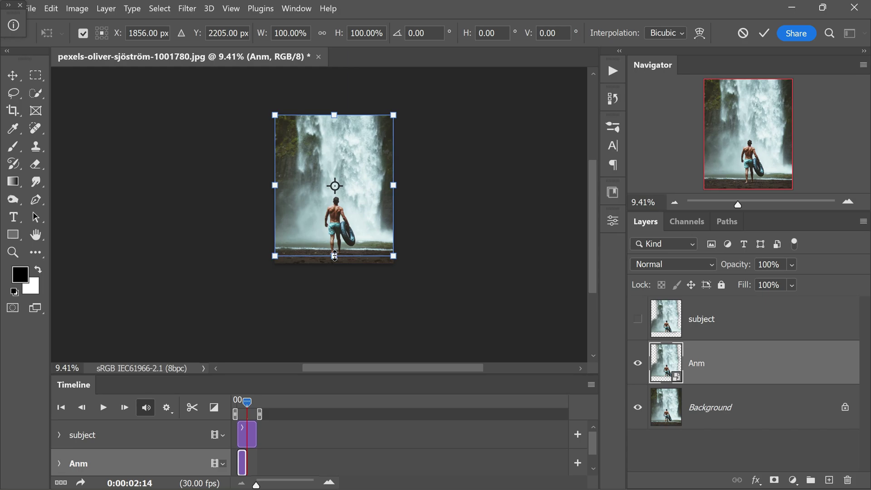
{"action": "left_click_drag", "start_coordinate": [340, 256], "coordinate": [347, 320]}
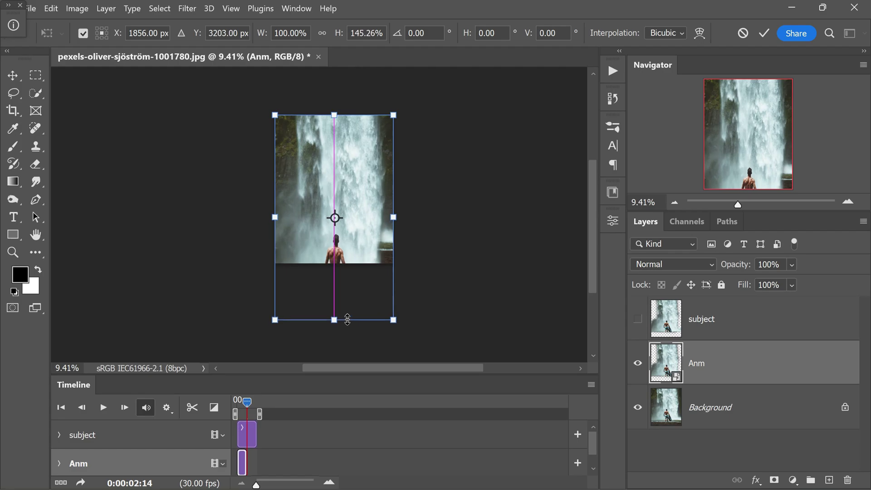
{"action": "left_click", "coordinate": [764, 32]}
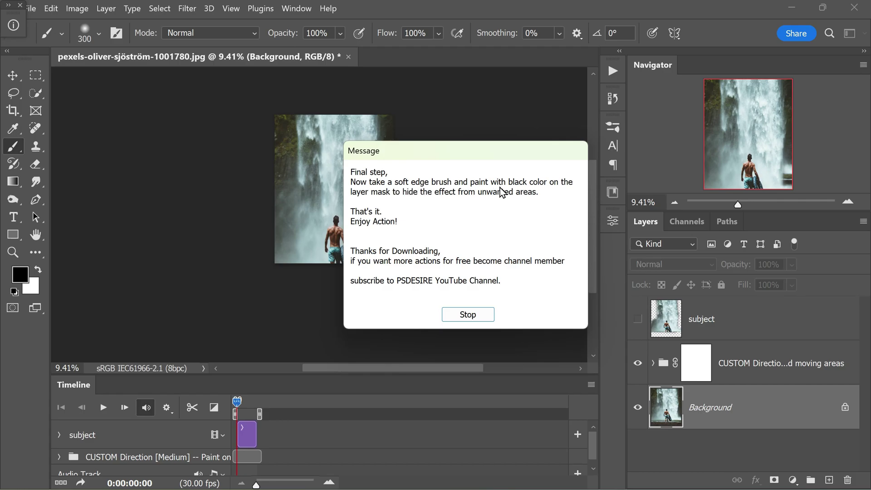
{"action": "left_click", "coordinate": [474, 313]}
Step: Paint black on the CUSTOM Direction group's mask along the beach to hide the effect there
{"action": "left_click", "coordinate": [690, 371]}
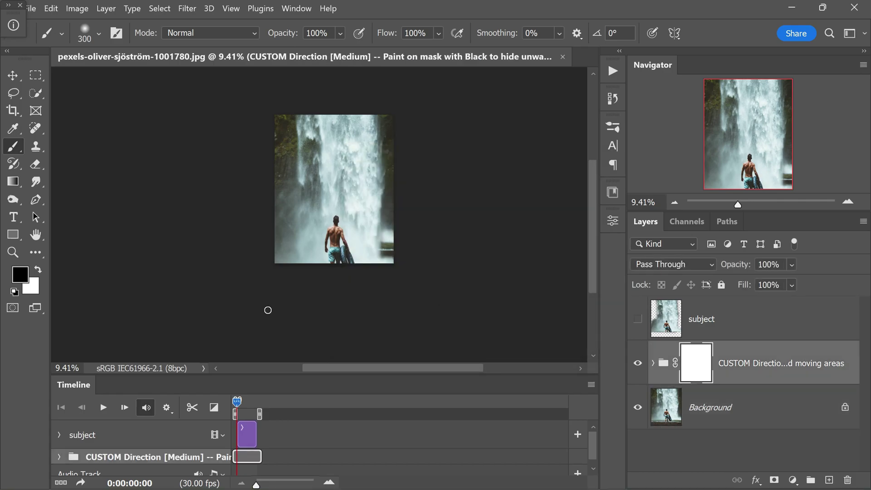
{"action": "left_click_drag", "start_coordinate": [285, 257], "coordinate": [396, 255]}
{"action": "key", "text": "bracketright"}
{"action": "key", "text": "bracketright"}
{"action": "key", "text": "bracketright"}
{"action": "key", "text": "bracketright"}
{"action": "key", "text": "bracketright"}
{"action": "key", "text": "bracketright"}
{"action": "key", "text": "bracketright"}
{"action": "key", "text": "bracketright"}
{"action": "key", "text": "bracketright"}
{"action": "mouse_move", "coordinate": [287, 285]}
{"action": "left_mouse_down"}
{"action": "mouse_move", "coordinate": [344, 272]}
{"action": "mouse_move", "coordinate": [262, 273]}
{"action": "mouse_move", "coordinate": [344, 289]}
{"action": "mouse_move", "coordinate": [369, 273]}
{"action": "mouse_move", "coordinate": [340, 262]}
{"action": "left_mouse_up"}
Step: Reduce the brush to 500 px and paint black on the group's mask over the man and his inflatable ring
{"action": "key", "text": "bracketleft"}
{"action": "key", "text": "bracketleft"}
{"action": "key", "text": "bracketleft"}
{"action": "key", "text": "bracketleft"}
{"action": "key", "text": "bracketleft"}
{"action": "key", "text": "bracketleft"}
{"action": "key", "text": "bracketleft"}
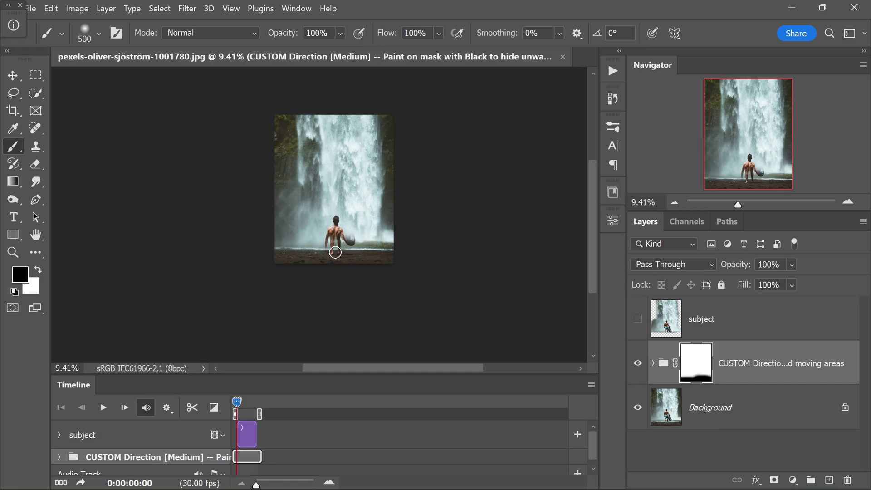
{"action": "scroll", "coordinate": [322, 237], "scroll_direction": "up", "scroll_amount": 5}
{"action": "mouse_move", "coordinate": [325, 230]}
{"action": "left_mouse_down"}
{"action": "mouse_move", "coordinate": [324, 184]}
{"action": "mouse_move", "coordinate": [353, 226]}
{"action": "mouse_move", "coordinate": [325, 274]}
{"action": "mouse_move", "coordinate": [229, 268]}
{"action": "mouse_move", "coordinate": [254, 271]}
{"action": "left_mouse_up"}
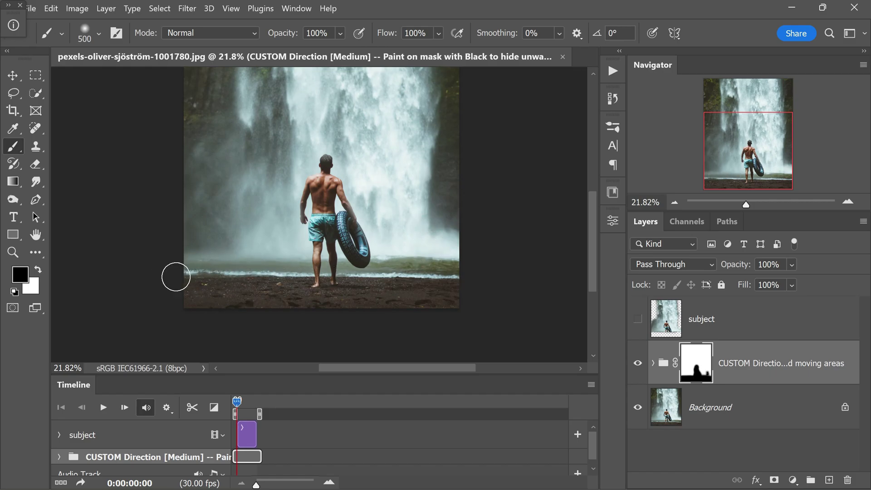
Step: Play back the waterfall animation to check its motion
{"action": "scroll", "coordinate": [246, 334], "scroll_direction": "down", "scroll_amount": 3}
{"action": "left_click", "coordinate": [103, 407]}
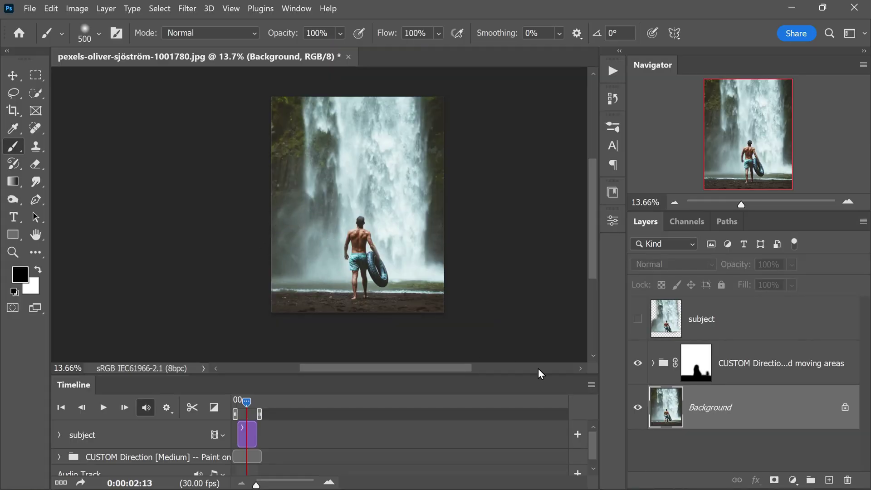
Step: Hide the CUSTOM Direction group and copy the Background's mist areas beside the man to a new layer named "subject"
{"action": "left_click", "coordinate": [638, 363]}
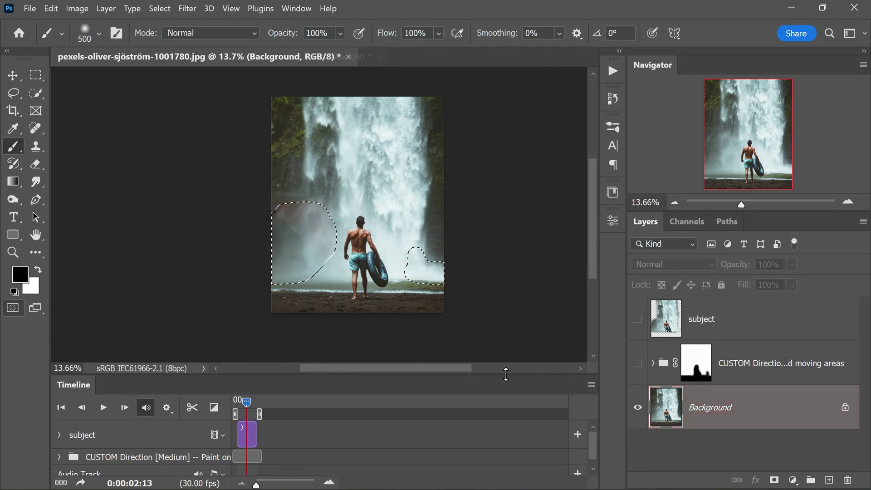
{"action": "key", "text": "ctrl+j"}
{"action": "double_click", "coordinate": [711, 408]}
{"action": "type", "text": "s"}
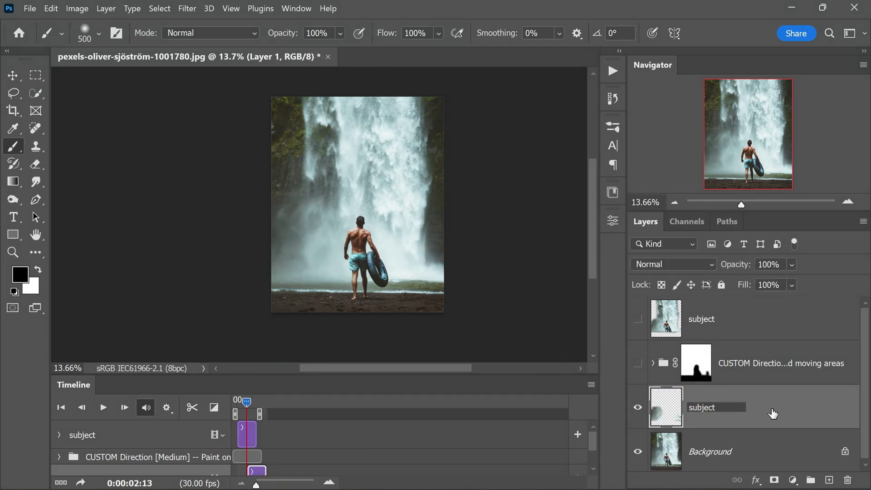
{"action": "type", "text": "ubject"}
{"action": "key", "text": "Return"}
Step: Run CUSTOM Direction [Medium] on the mist layer, scaling it to 120% in width and height, and finish the action
{"action": "left_click", "coordinate": [613, 70]}
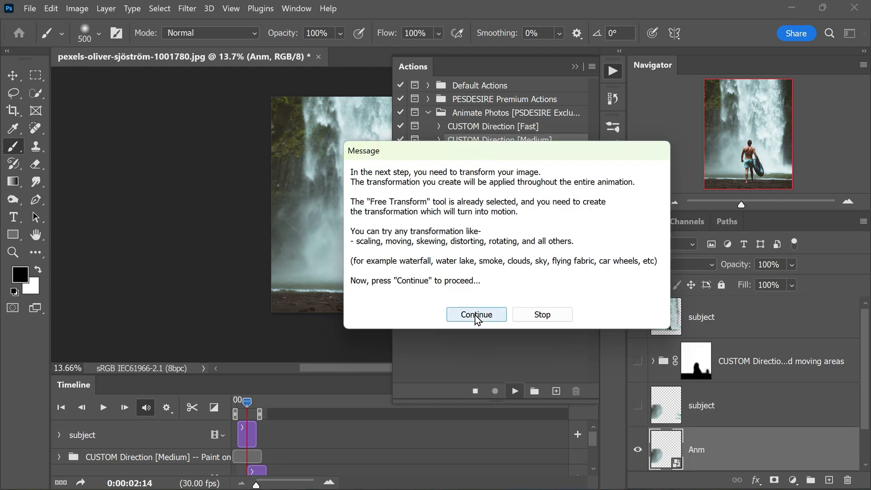
{"action": "left_click", "coordinate": [476, 313]}
{"action": "left_click_drag", "start_coordinate": [269, 35], "coordinate": [279, 41]}
{"action": "left_click", "coordinate": [764, 34]}
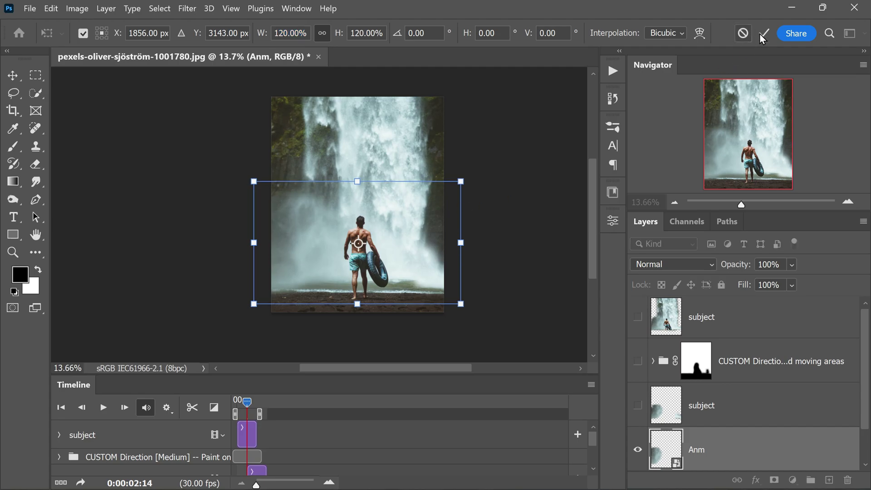
{"action": "left_click", "coordinate": [462, 316]}
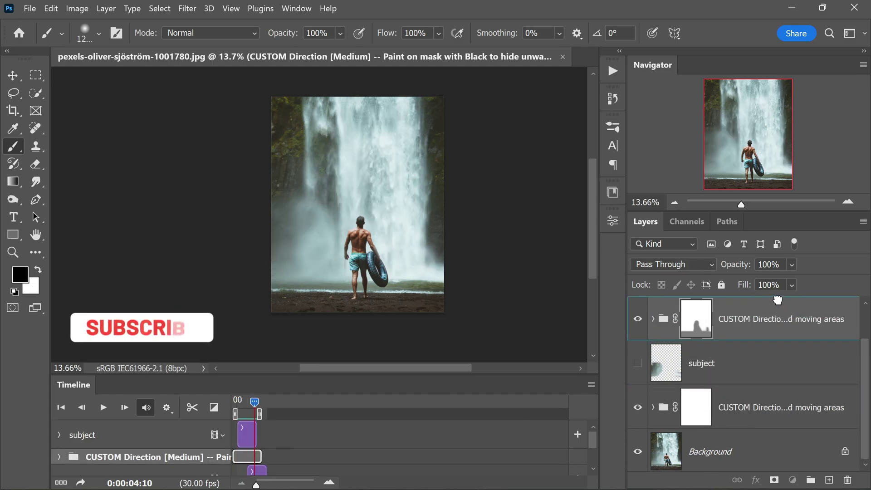
Step: Show the waterfall group again and paint black on the topmost CUSTOM Direction group's mask over the mist beside the man
{"action": "left_click", "coordinate": [644, 410]}
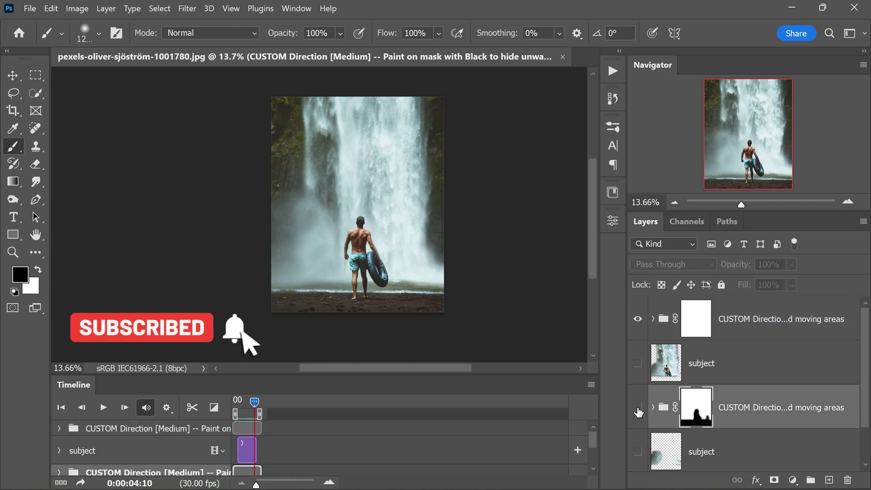
{"action": "left_click", "coordinate": [696, 319]}
{"action": "left_click_drag", "start_coordinate": [323, 204], "coordinate": [340, 249]}
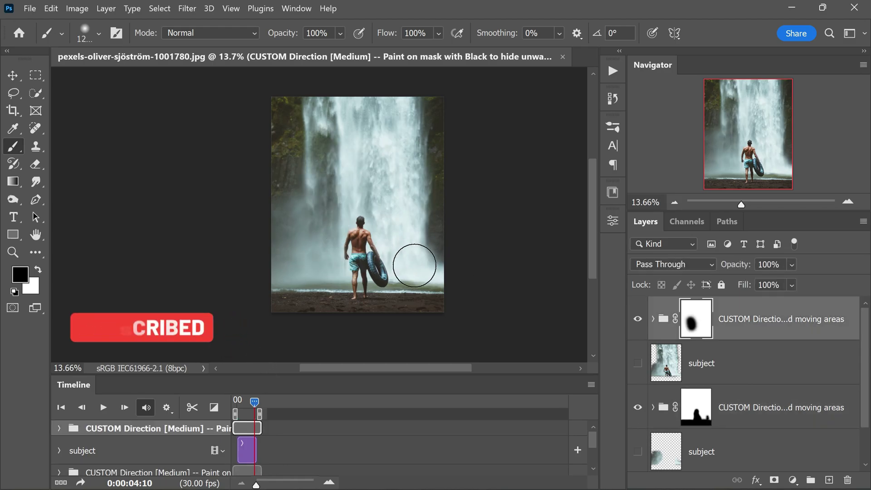
Step: Play back the combined waterfall and mist animation, and stop it
{"action": "left_click", "coordinate": [103, 407]}
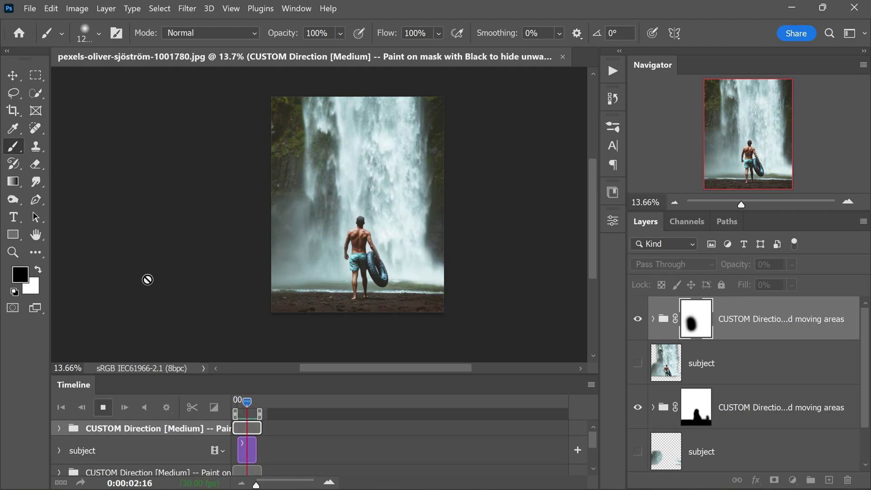
{"action": "key", "text": "space"}
Step: Render the animation's work area to an MP4 video in H.264 format with the High Quality preset
{"action": "left_click", "coordinate": [31, 9]}
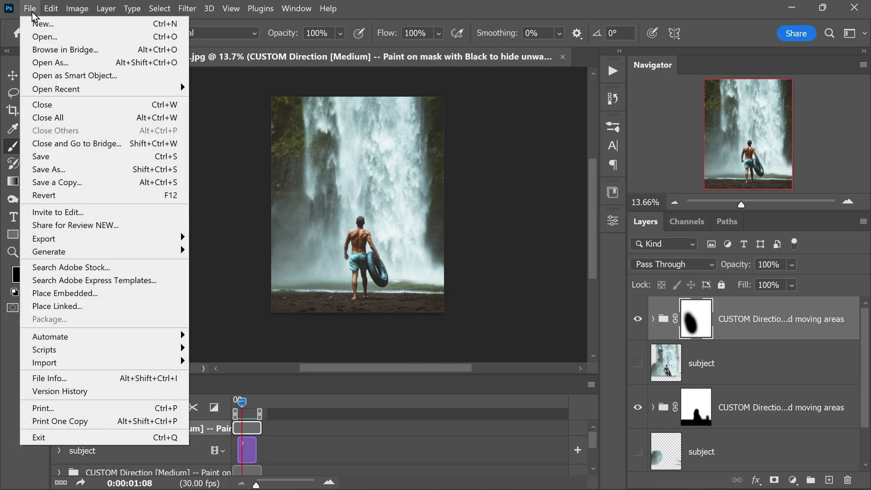
{"action": "mouse_move", "coordinate": [156, 241]}
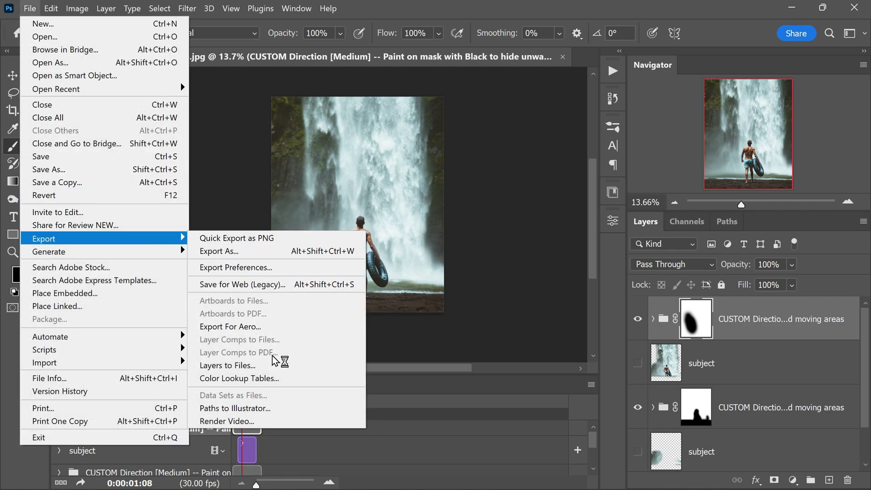
{"action": "left_click", "coordinate": [318, 421]}
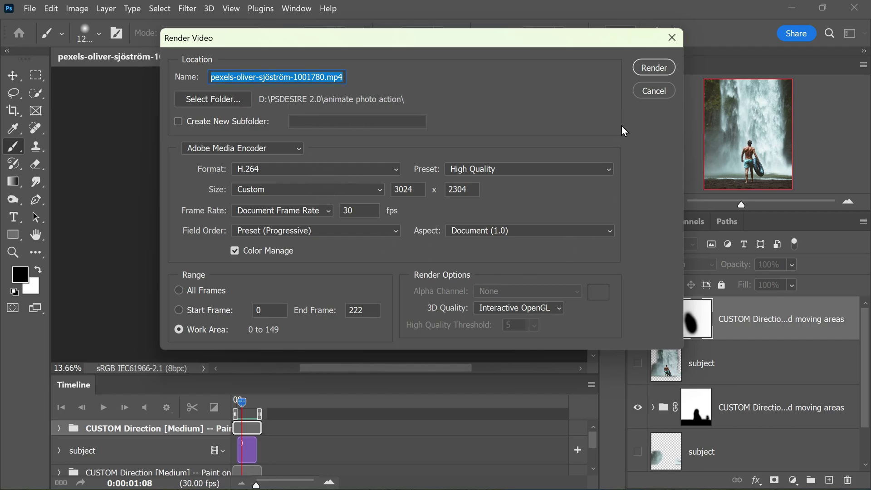
{"action": "left_click", "coordinate": [640, 70]}
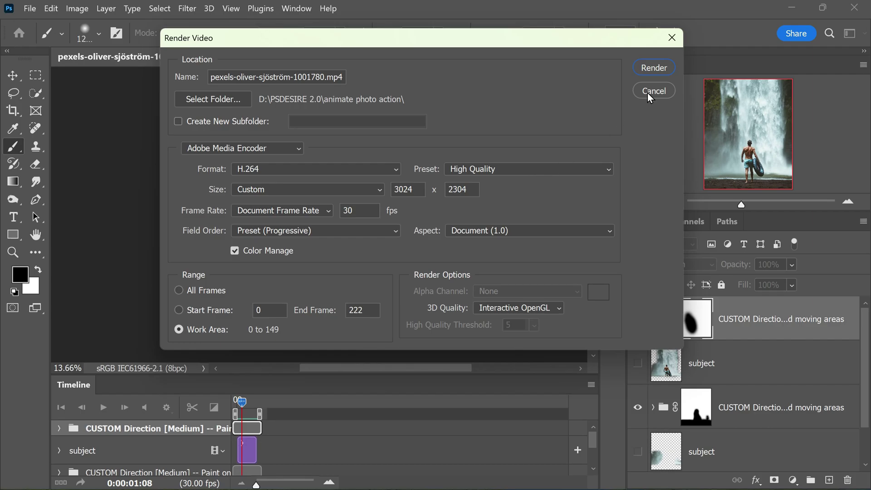
{"action": "left_click", "coordinate": [641, 70]}
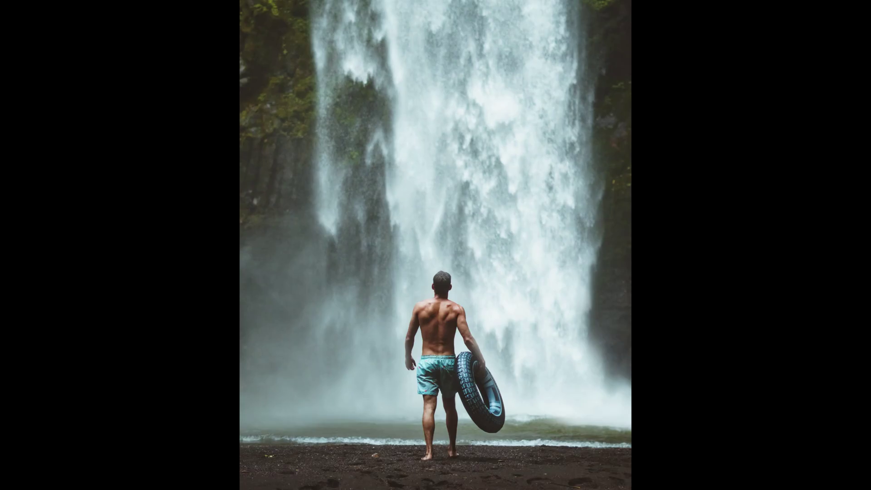